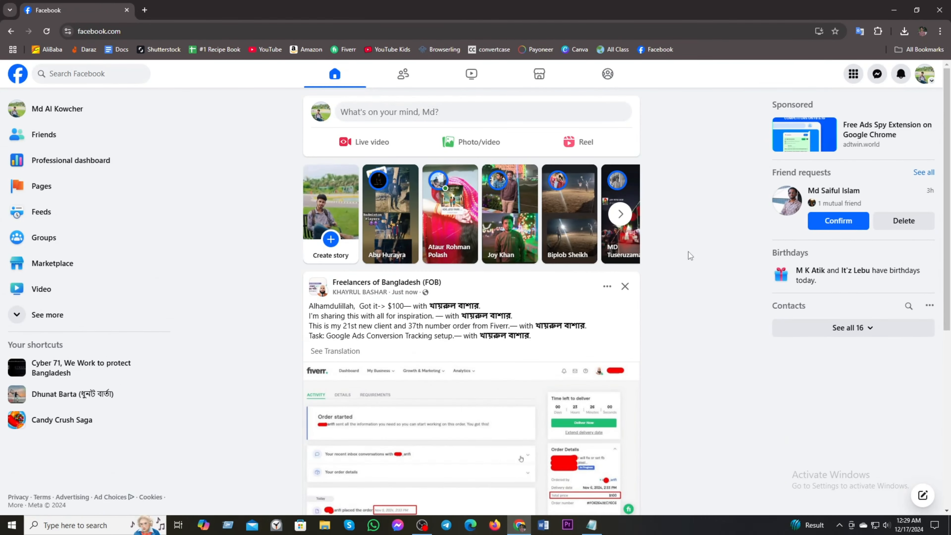
- From Pages, choose Create new profile or Page, pick Public Page, and open the Create a Page form
{"action": "left_click", "coordinate": [73, 198]}
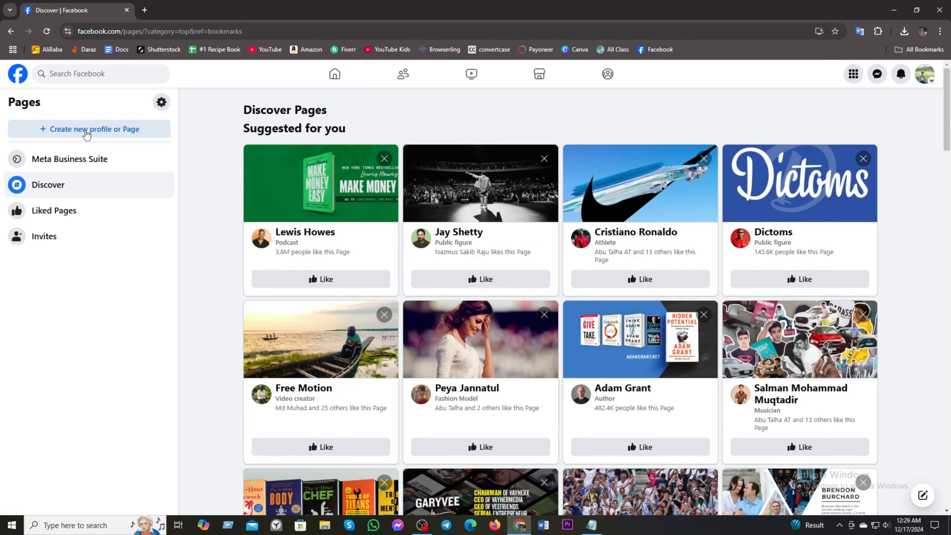
{"action": "left_click", "coordinate": [86, 132]}
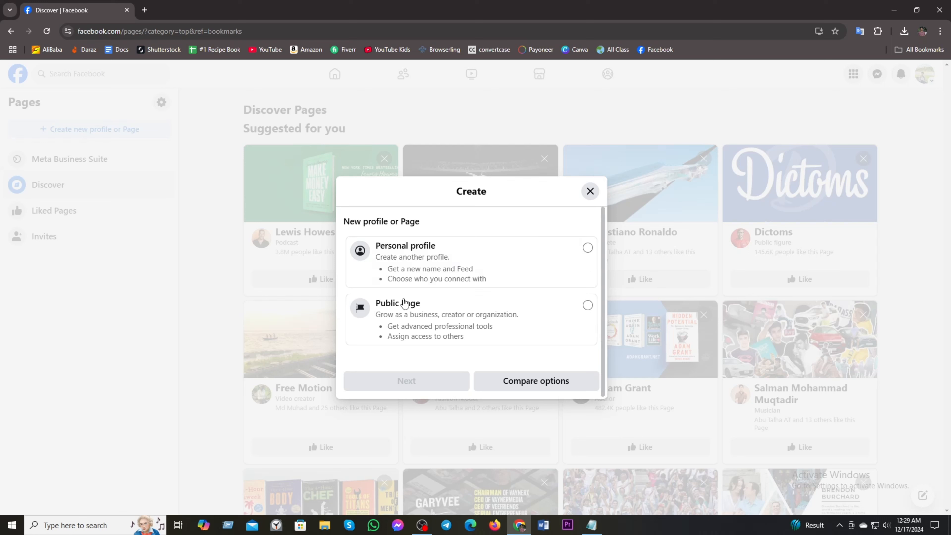
{"action": "left_click", "coordinate": [445, 315]}
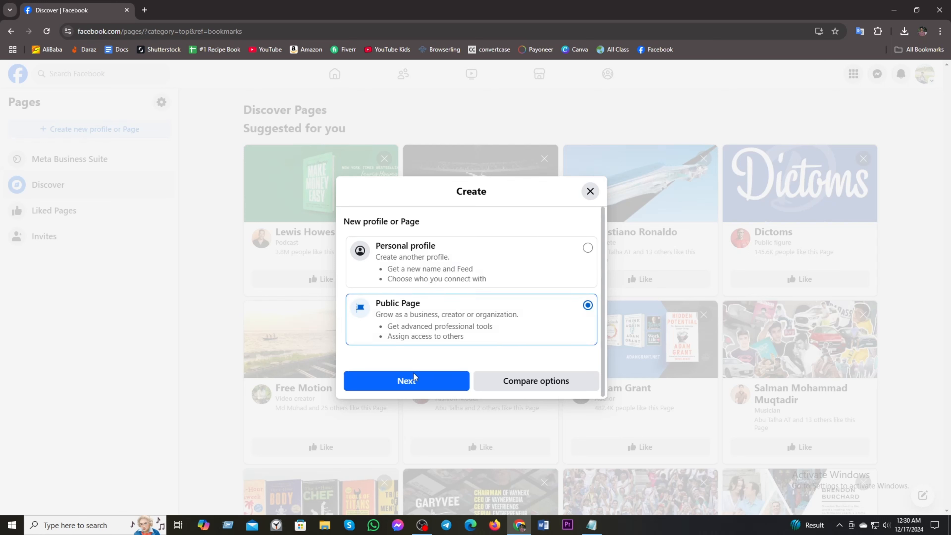
{"action": "left_click", "coordinate": [410, 382]}
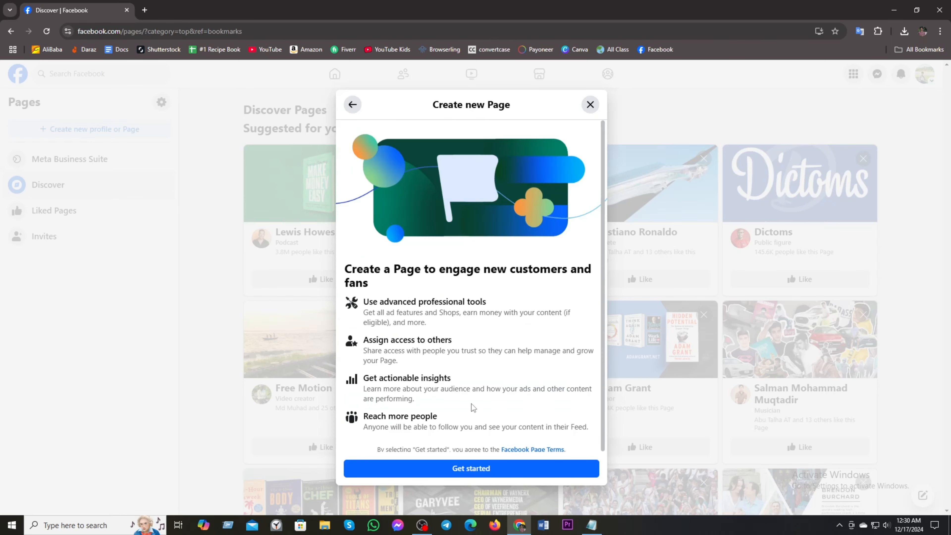
{"action": "left_click", "coordinate": [483, 469]}
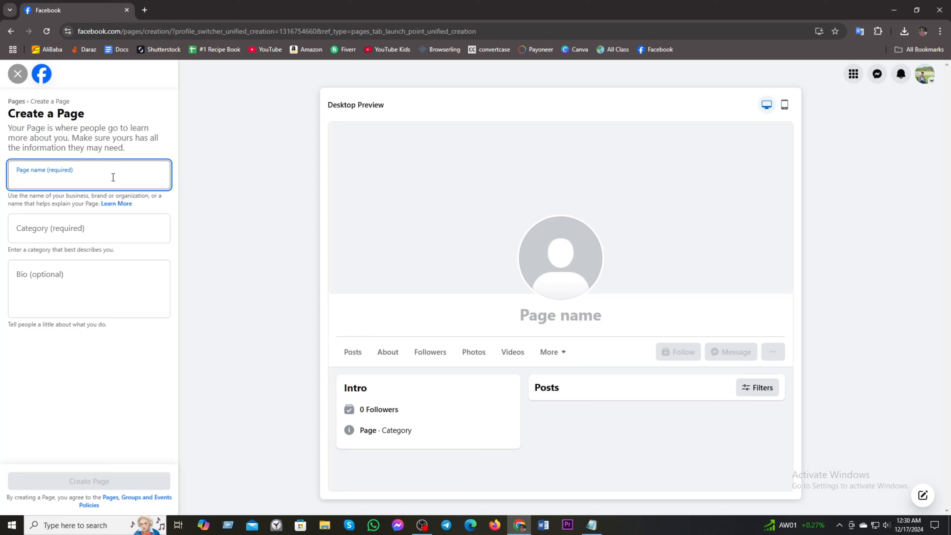
- Copy 'Learn with Kowcher' from the notes into the Page name field
{"action": "left_click", "coordinate": [592, 528]}
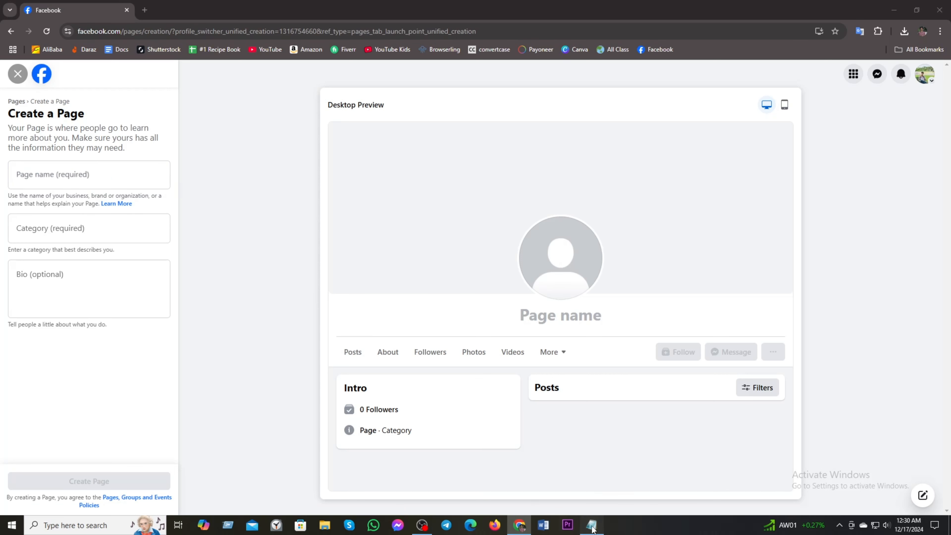
{"action": "scroll", "coordinate": [805, 288], "scroll_direction": "up", "scroll_amount": 1}
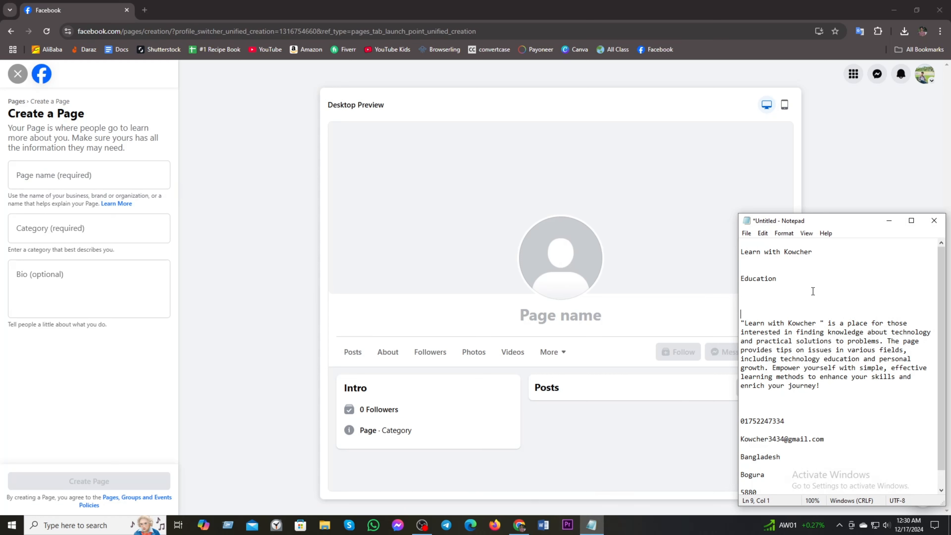
{"action": "left_click_drag", "start_coordinate": [822, 252], "coordinate": [739, 255]}
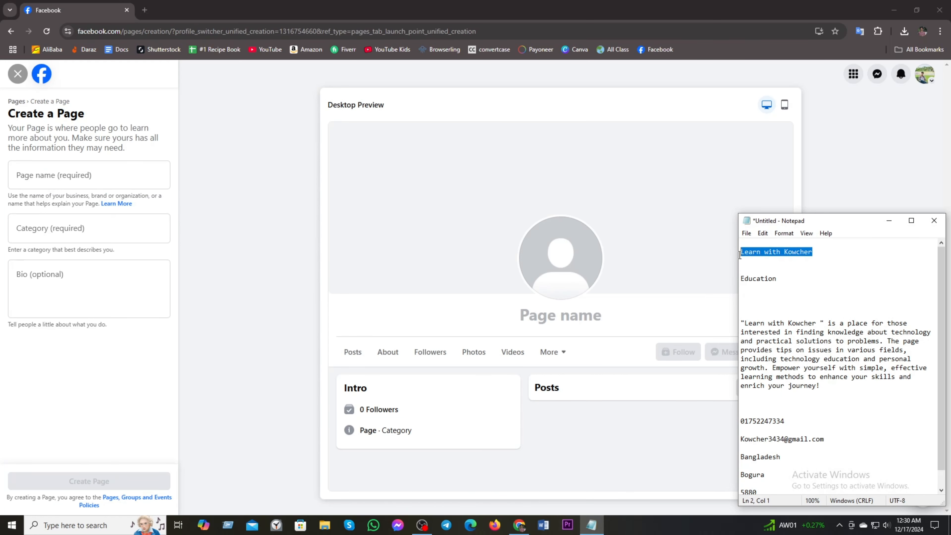
{"action": "key", "text": "ctrl+c"}
{"action": "left_click", "coordinate": [86, 169]}
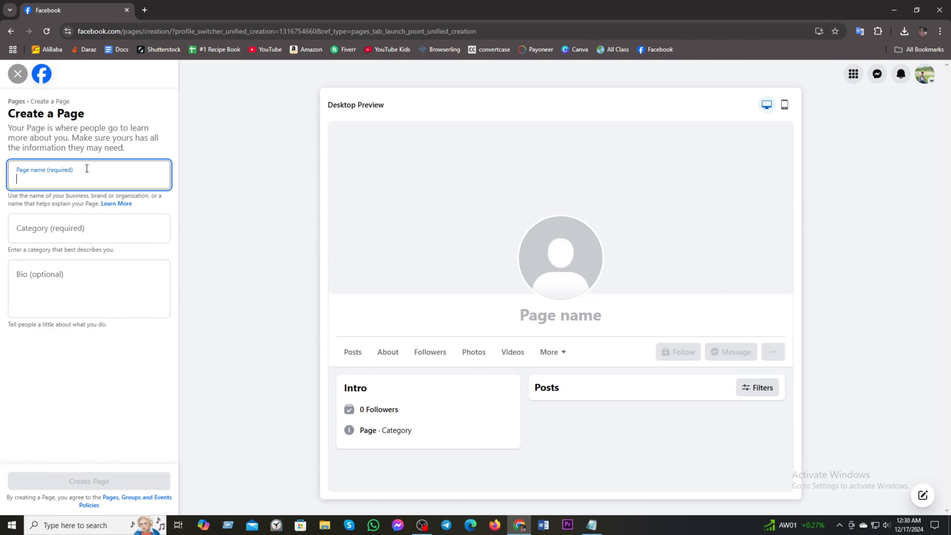
{"action": "key", "text": "ctrl+v"}
- Copy 'Education' from the notes into the Category field
{"action": "left_click", "coordinate": [591, 525]}
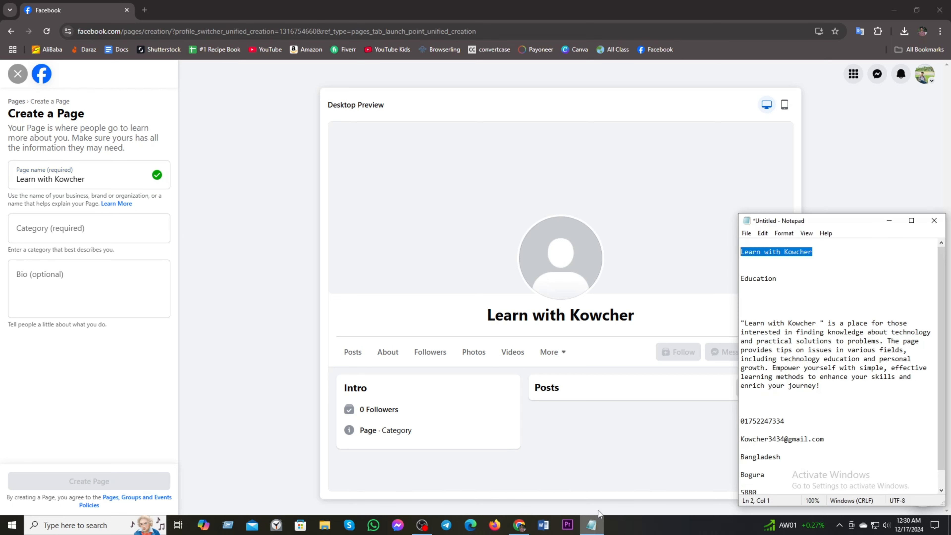
{"action": "left_click_drag", "start_coordinate": [797, 279], "coordinate": [732, 281]}
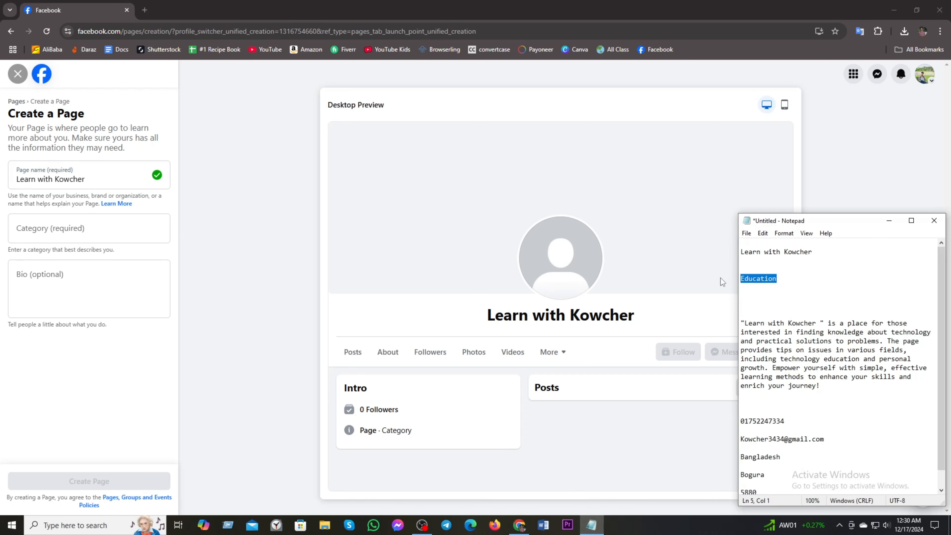
{"action": "key", "text": "ctrl+c"}
{"action": "left_click", "coordinate": [46, 229]}
{"action": "key", "text": "ctrl+v"}
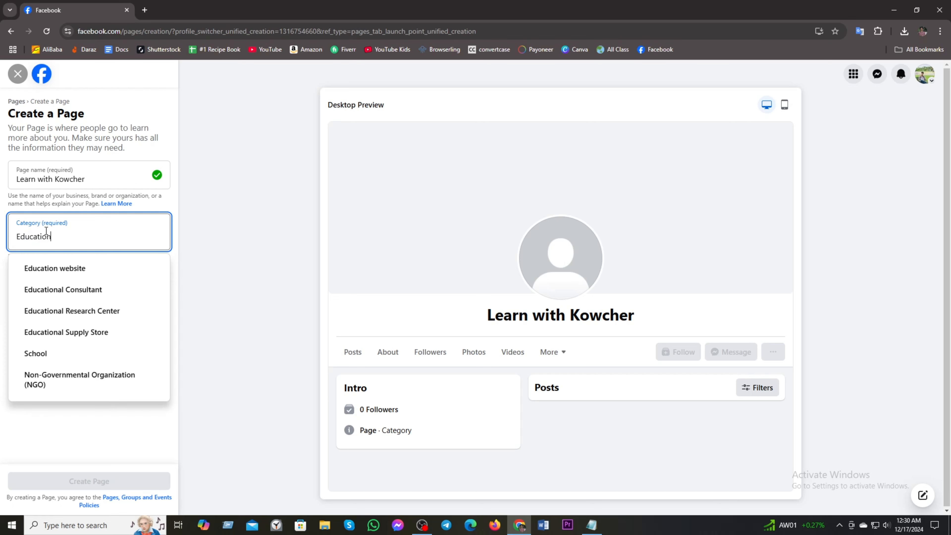
{"action": "double_click", "coordinate": [83, 231]}
- Paste the page description paragraph from the notes into the Bio field
{"action": "left_click", "coordinate": [229, 277]}
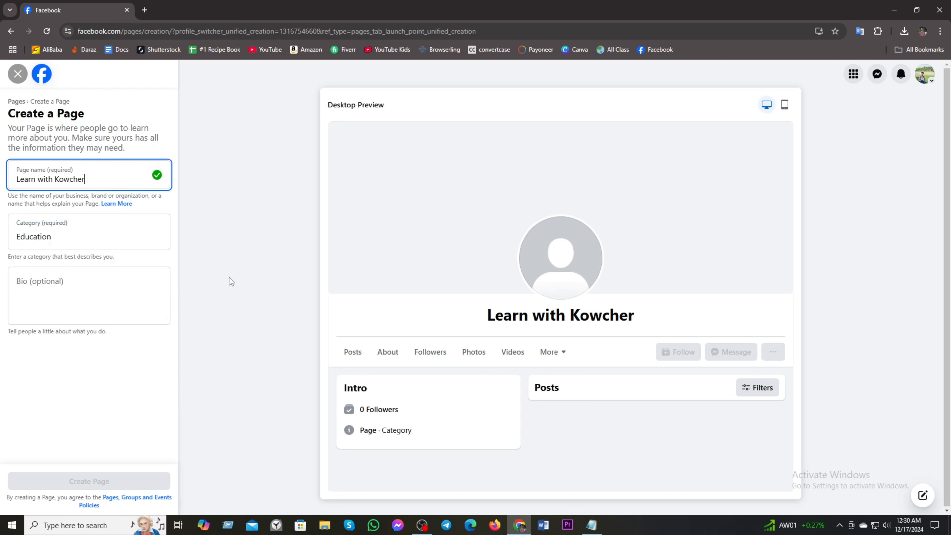
{"action": "left_click", "coordinate": [73, 273]}
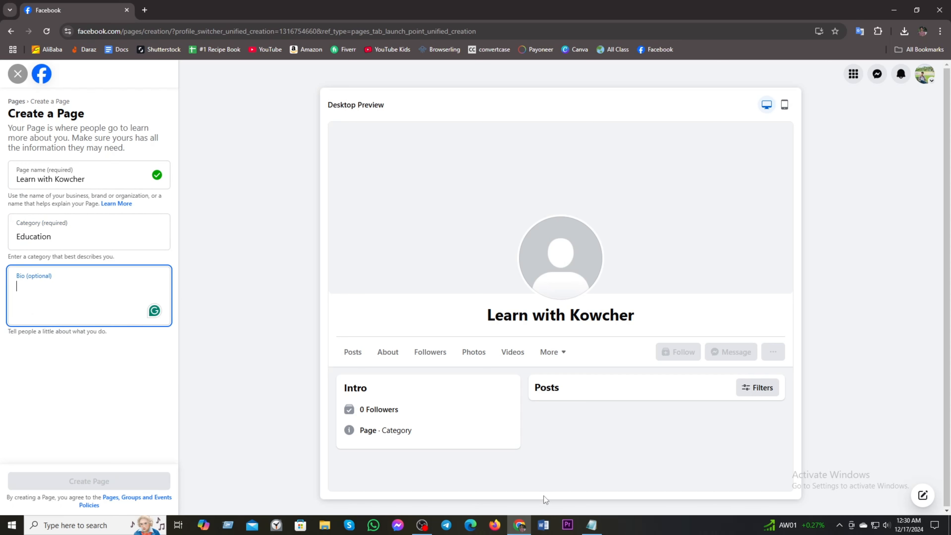
{"action": "left_click", "coordinate": [592, 525]}
{"action": "left_click_drag", "start_coordinate": [835, 387], "coordinate": [689, 323]}
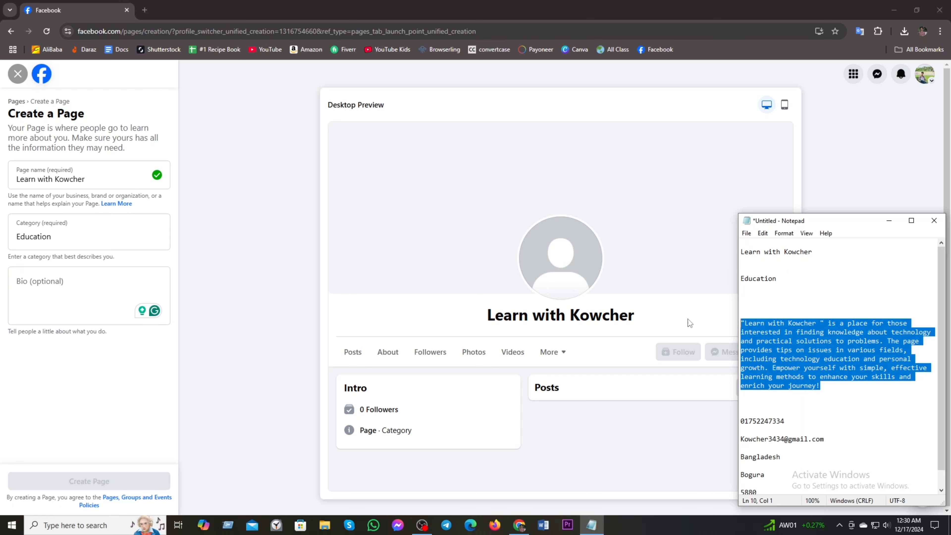
{"action": "left_click", "coordinate": [90, 286]}
{"action": "key", "text": "ctrl+v"}
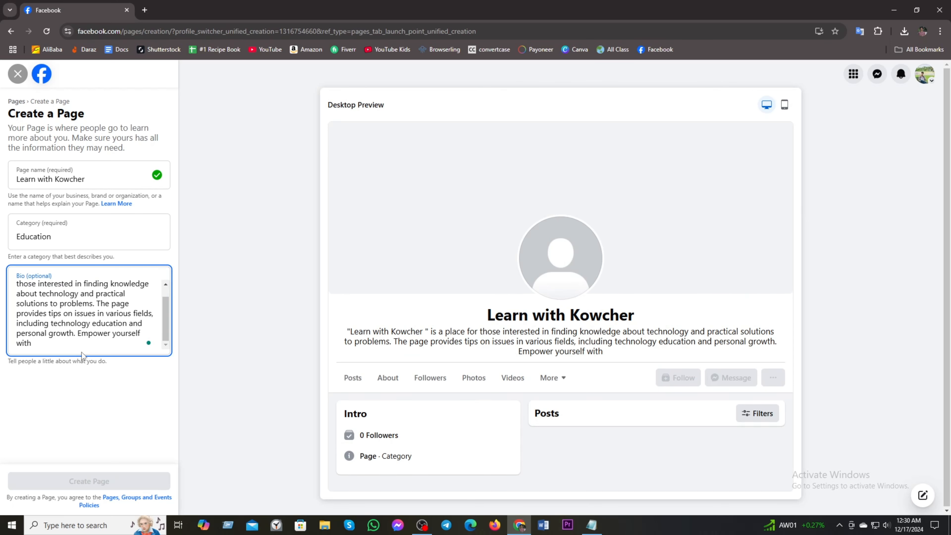
- Set the category to Education website and create the Page
{"action": "left_click", "coordinate": [80, 236]}
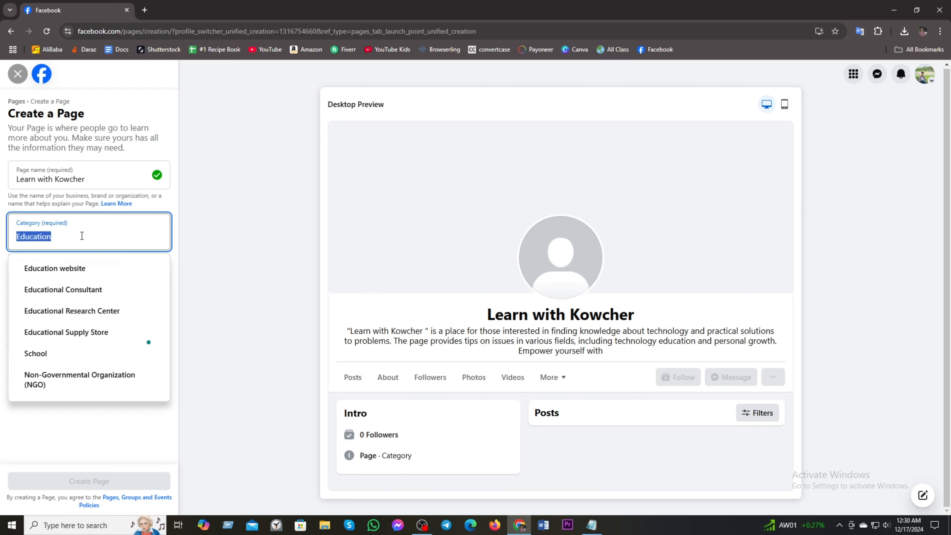
{"action": "left_click", "coordinate": [66, 266]}
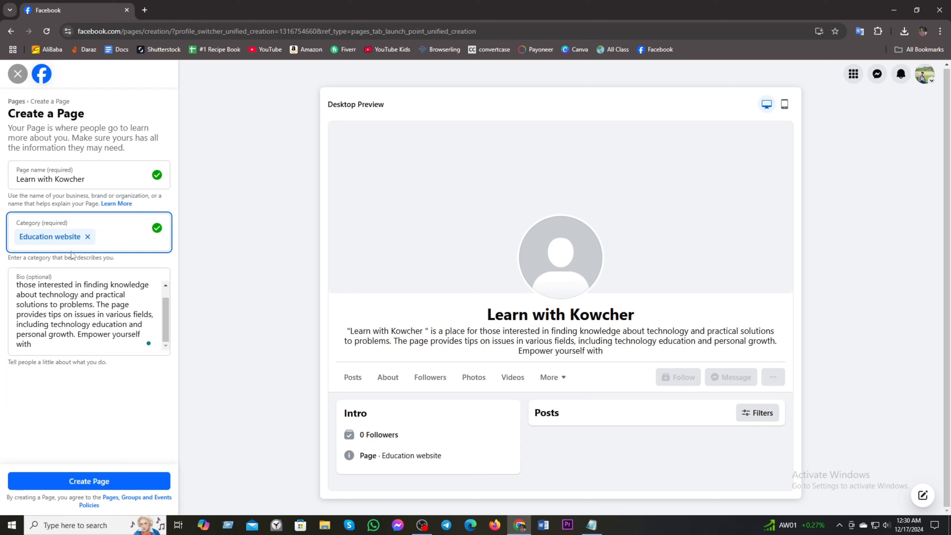
{"action": "left_click", "coordinate": [107, 237]}
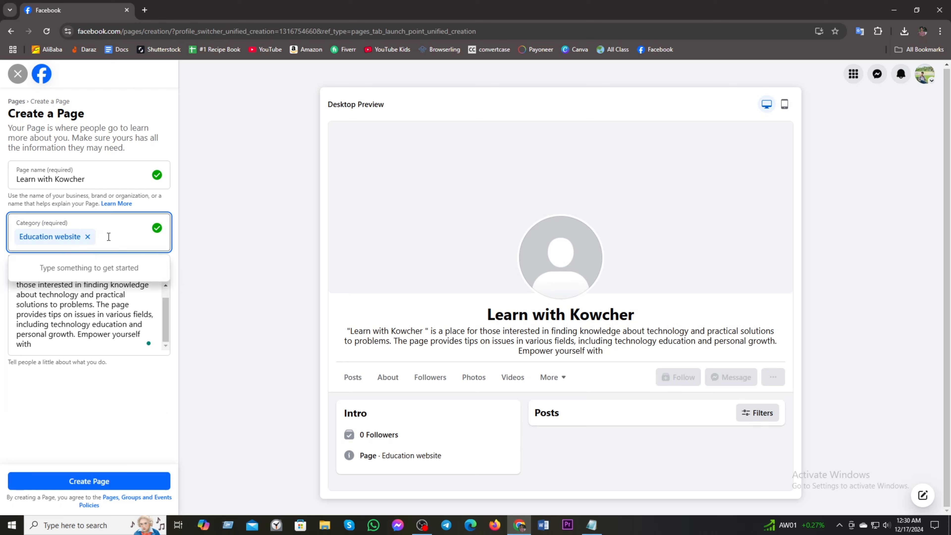
{"action": "left_click", "coordinate": [98, 483]}
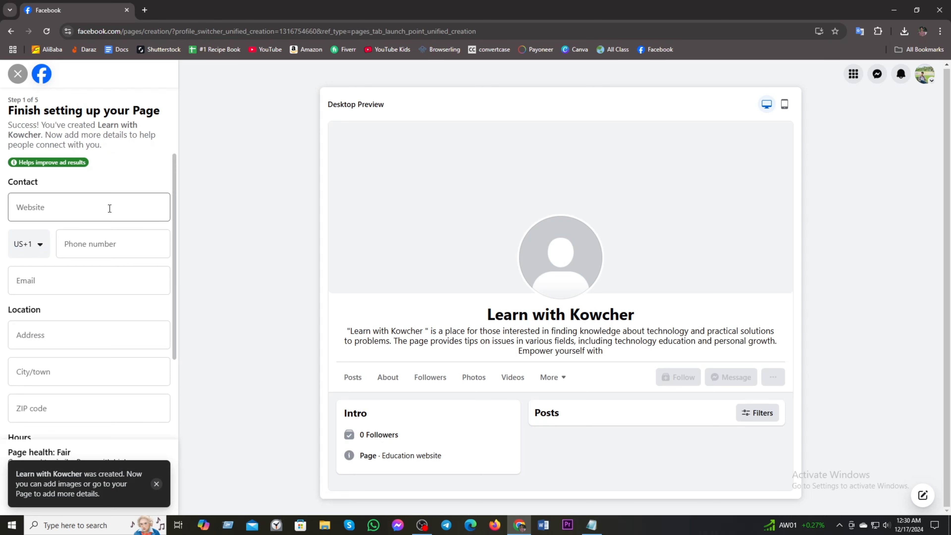
- Set the phone country code to Bangladesh and autofill the phone, email and address
{"action": "left_click", "coordinate": [98, 204]}
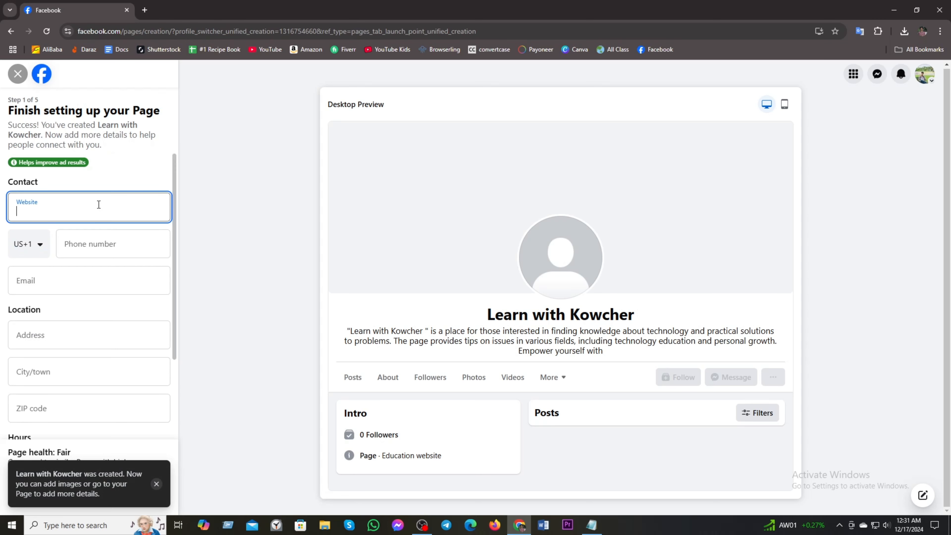
{"action": "left_click", "coordinate": [36, 251]}
{"action": "scroll", "coordinate": [45, 389], "scroll_direction": "down", "scroll_amount": 2}
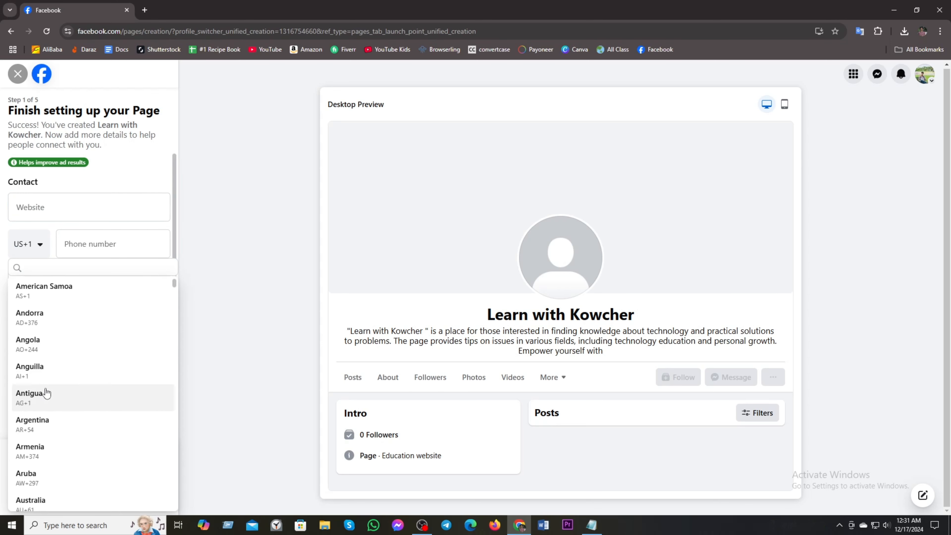
{"action": "scroll", "coordinate": [45, 392], "scroll_direction": "down", "scroll_amount": 4}
{"action": "left_click", "coordinate": [47, 439]}
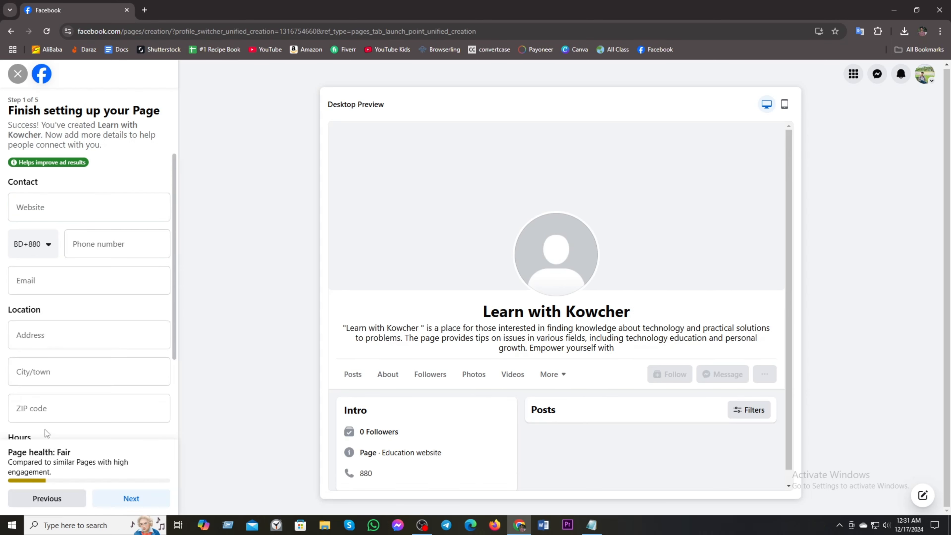
{"action": "left_click", "coordinate": [88, 244]}
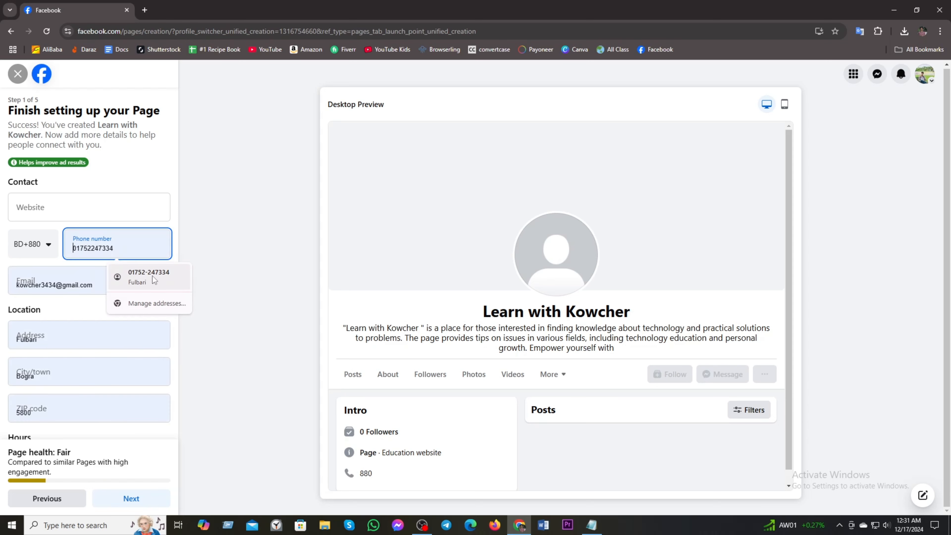
{"action": "left_click", "coordinate": [152, 279]}
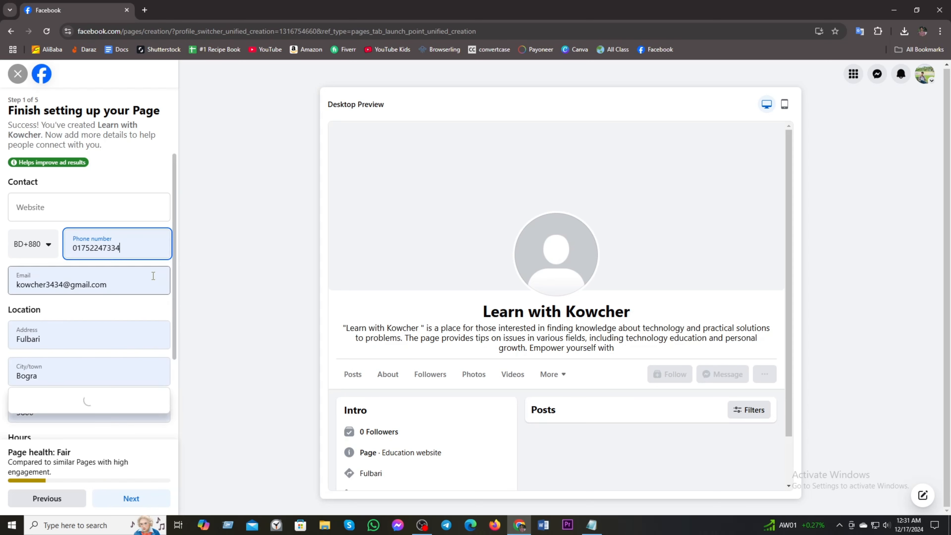
- Check the address, city and ZIP code entries of the location details
{"action": "left_click", "coordinate": [127, 283]}
{"action": "left_click", "coordinate": [44, 338]}
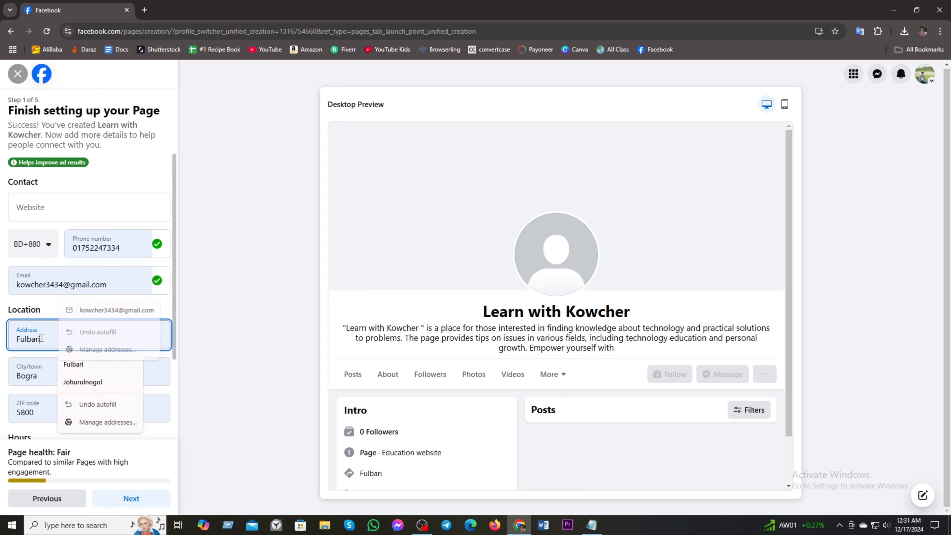
{"action": "double_click", "coordinate": [48, 375]}
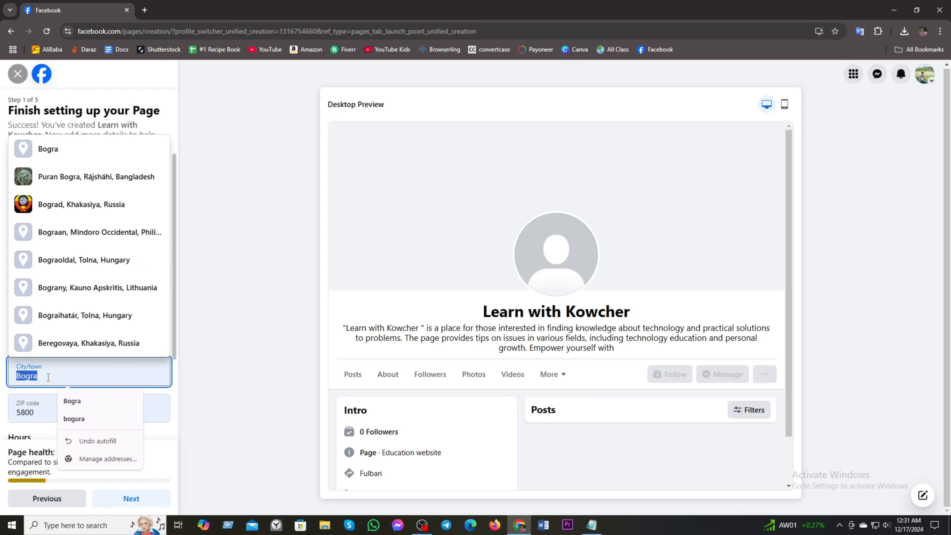
{"action": "left_click", "coordinate": [49, 377]}
{"action": "left_click", "coordinate": [42, 408]}
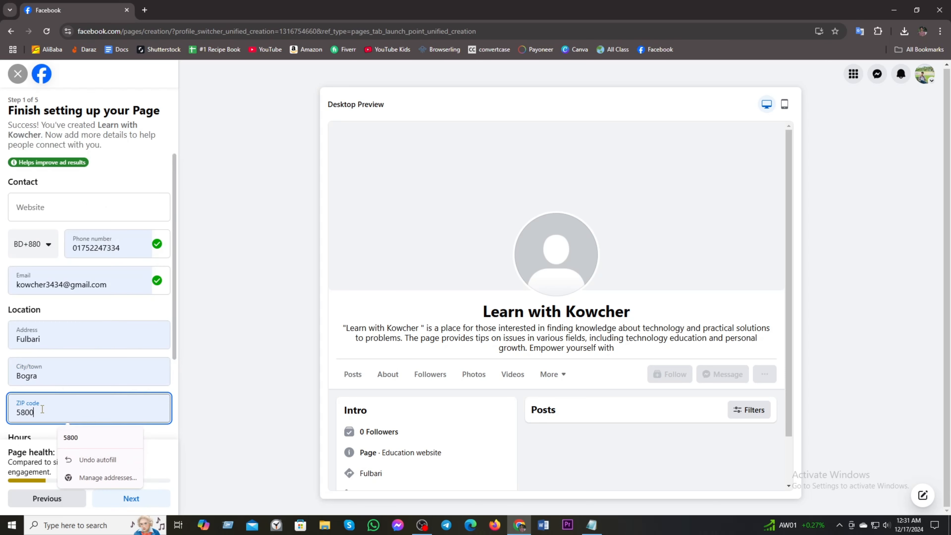
{"action": "scroll", "coordinate": [95, 363], "scroll_direction": "down", "scroll_amount": 3}
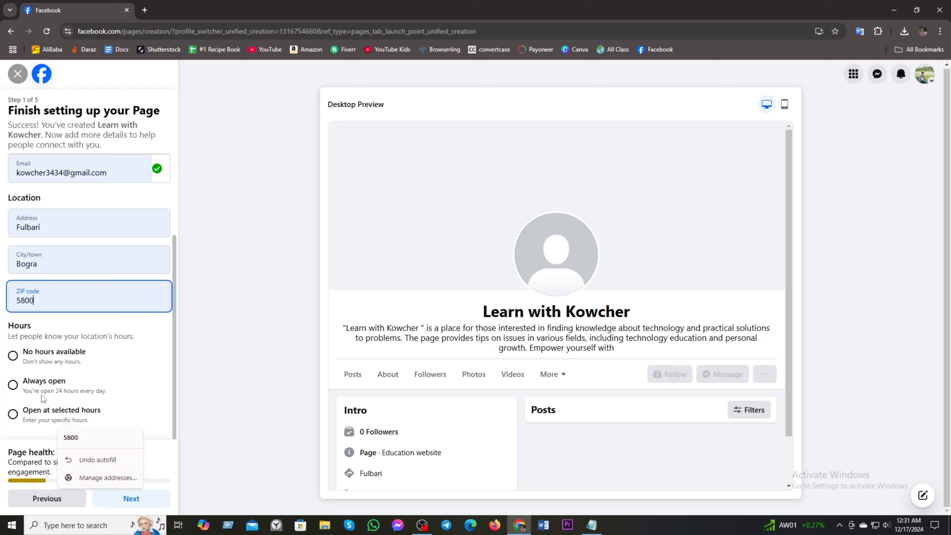
- Choose No hours available under Hours and submit the first setup step
{"action": "left_click", "coordinate": [13, 356]}
{"action": "scroll", "coordinate": [101, 396], "scroll_direction": "up", "scroll_amount": 3}
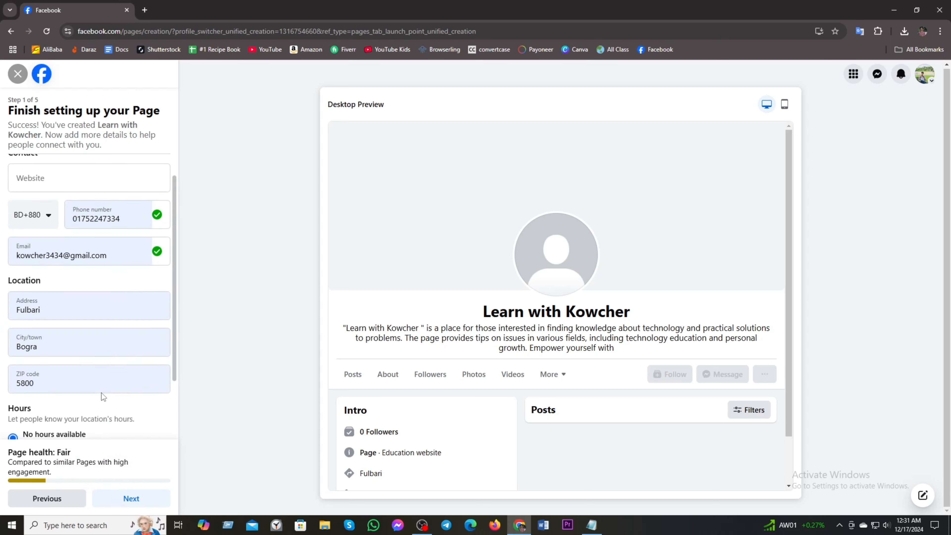
{"action": "scroll", "coordinate": [100, 396], "scroll_direction": "down", "scroll_amount": 3}
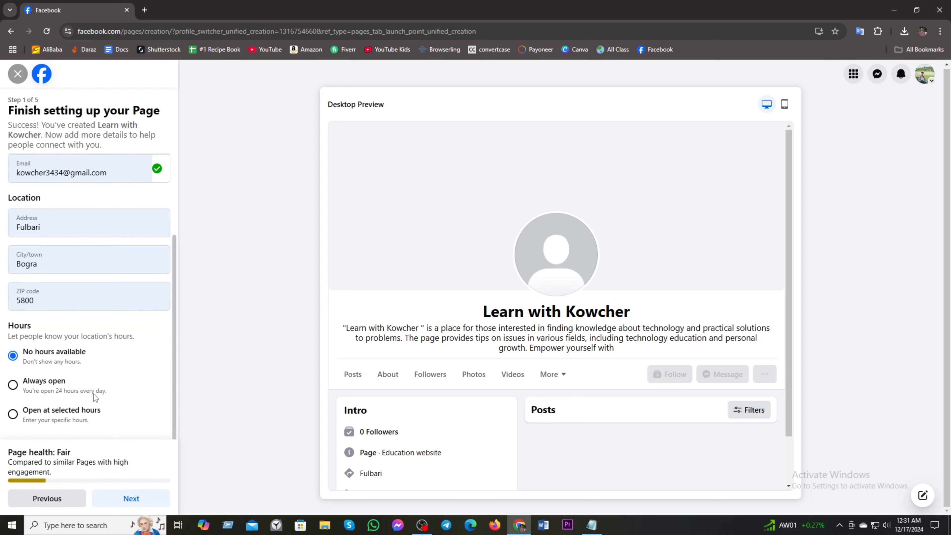
{"action": "left_click", "coordinate": [129, 501]}
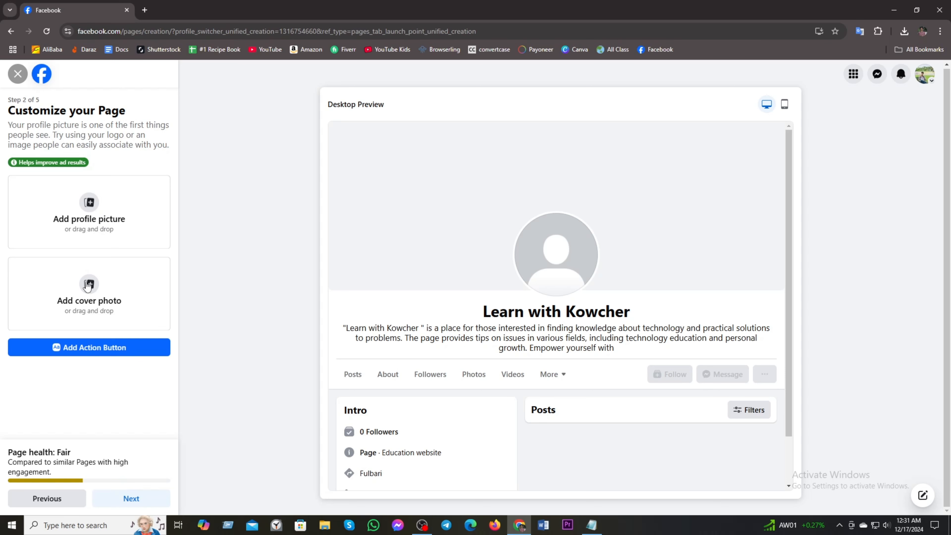
{"action": "left_click", "coordinate": [92, 209]}
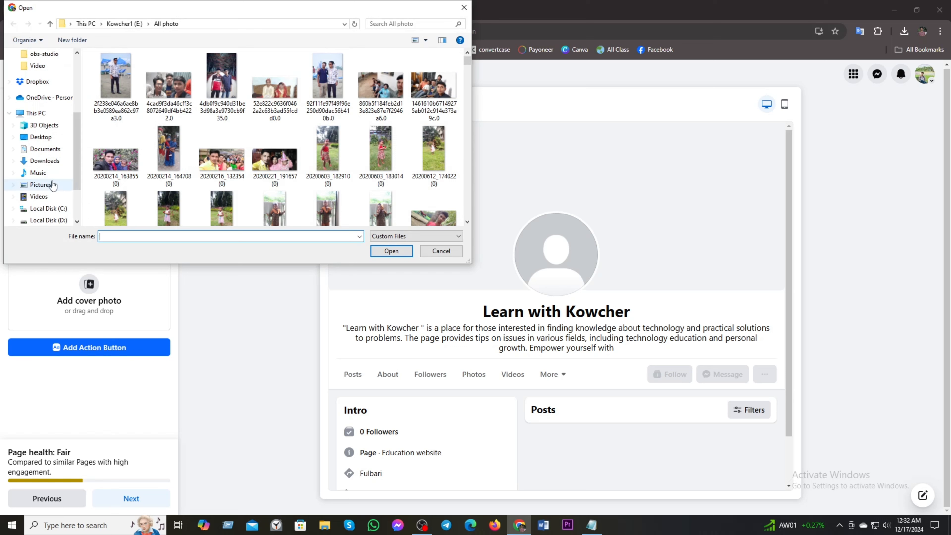
{"action": "scroll", "coordinate": [41, 176], "scroll_direction": "up", "scroll_amount": 4}
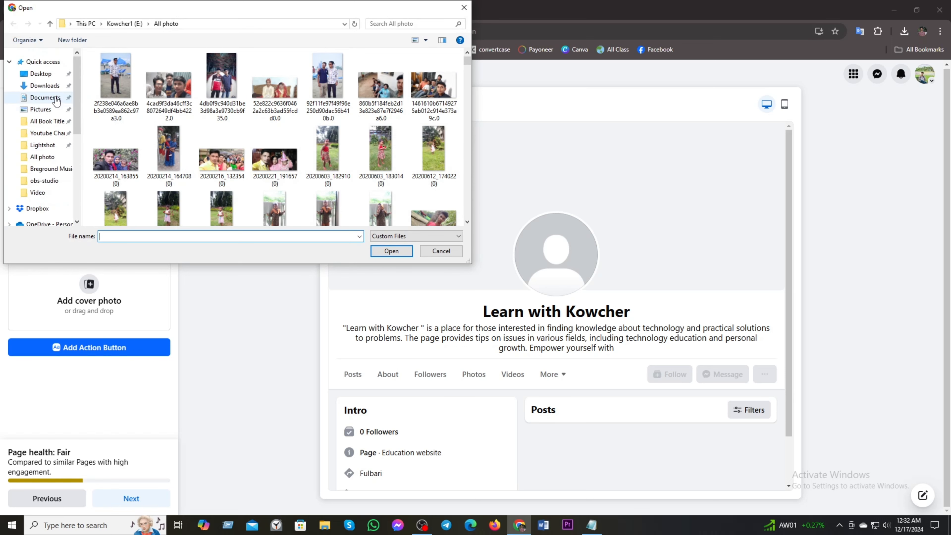
{"action": "left_click", "coordinate": [44, 85]}
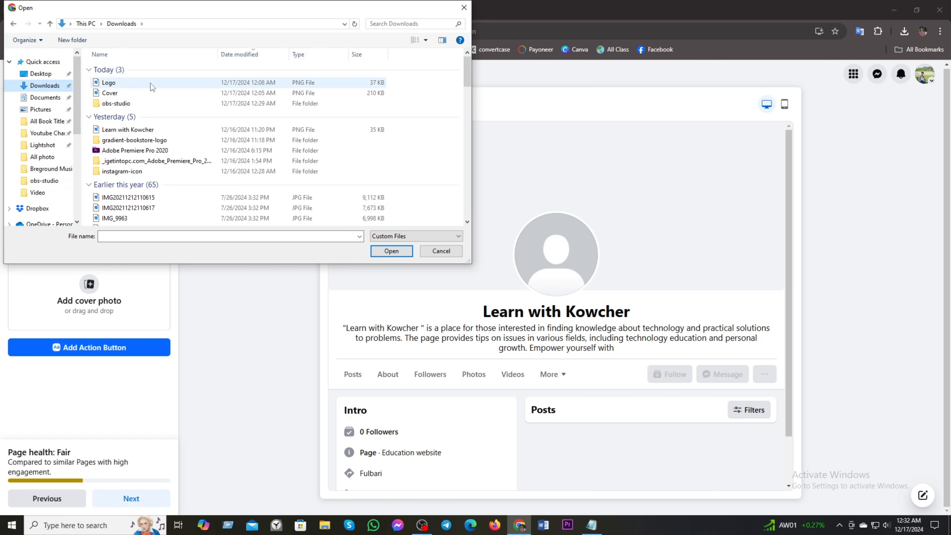
{"action": "left_click", "coordinate": [150, 86]}
{"action": "left_click", "coordinate": [390, 251]}
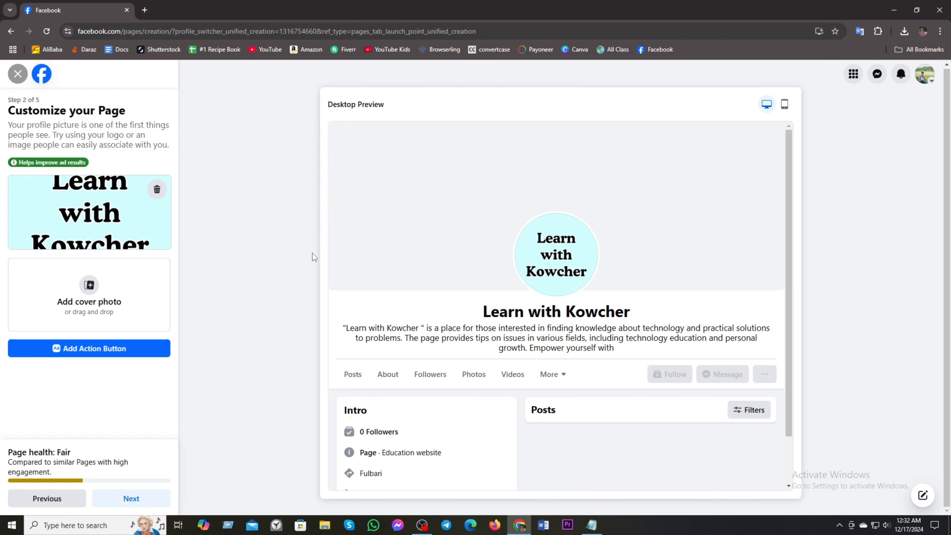
- Upload the Cover image from Downloads as the cover photo and move to step 3
{"action": "left_click", "coordinate": [97, 299]}
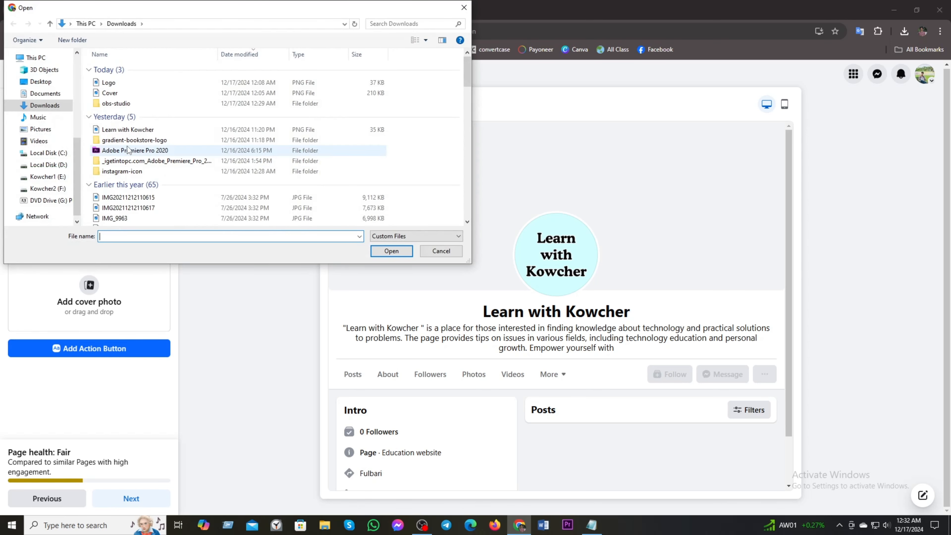
{"action": "scroll", "coordinate": [38, 142], "scroll_direction": "up", "scroll_amount": 5}
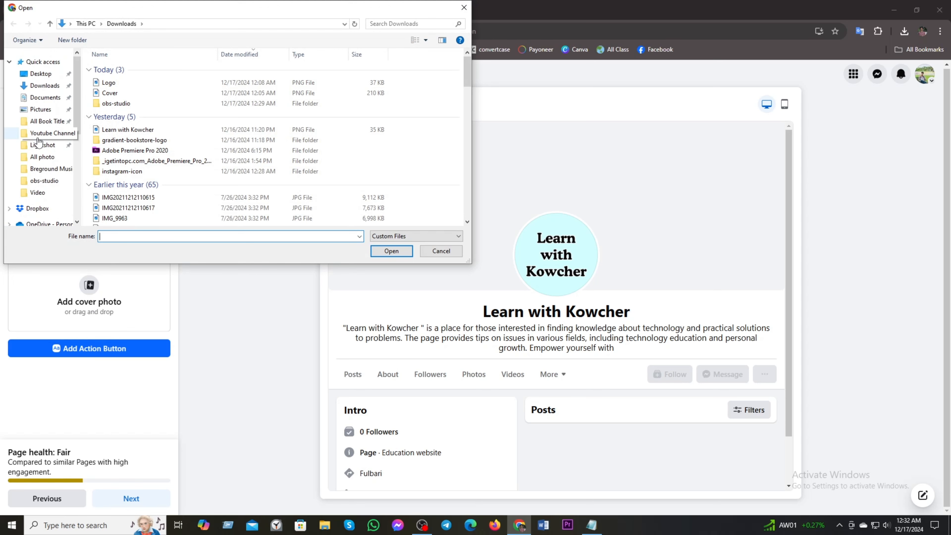
{"action": "left_click", "coordinate": [44, 85]}
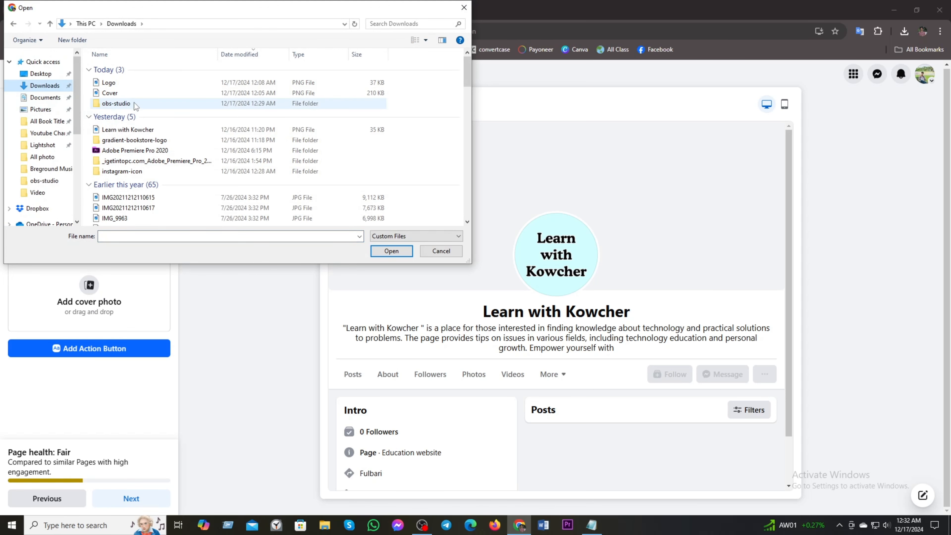
{"action": "left_click", "coordinate": [110, 93]}
{"action": "left_click", "coordinate": [389, 252]}
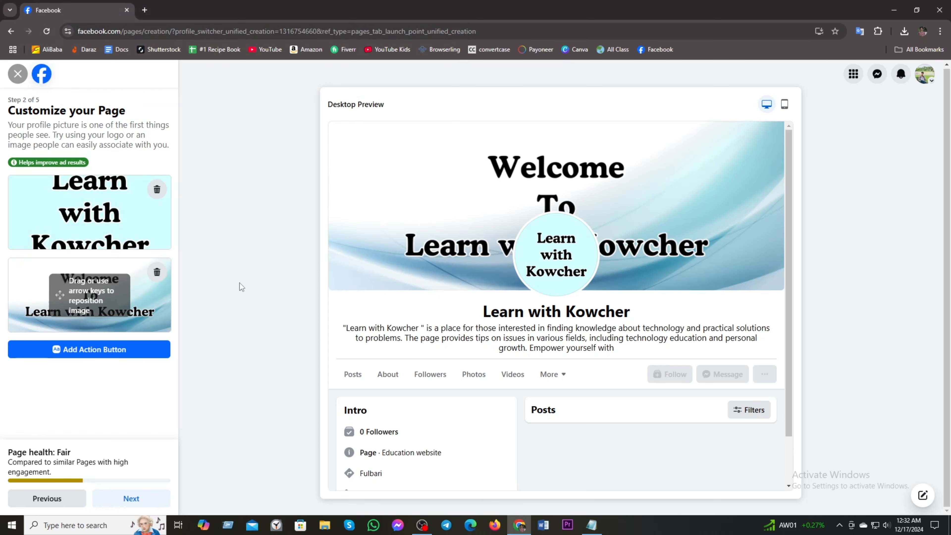
{"action": "left_click", "coordinate": [132, 498]}
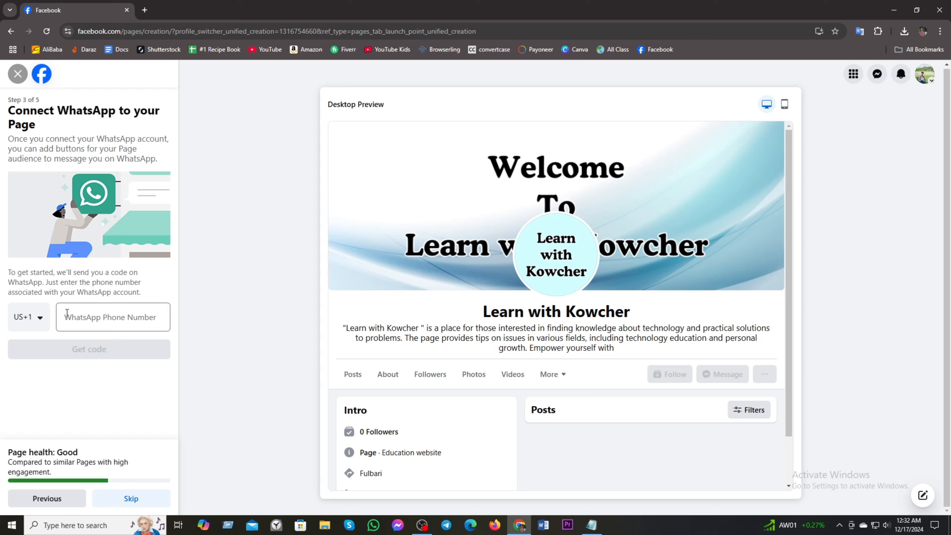
- Enter the WhatsApp number under BD +880, without the +880 prefix, and request a code
{"action": "left_click", "coordinate": [38, 320]}
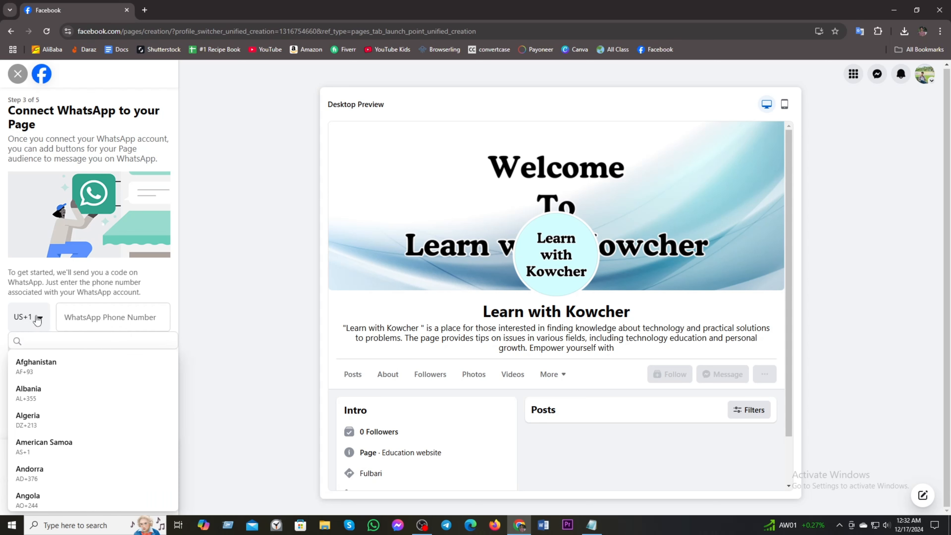
{"action": "scroll", "coordinate": [60, 447], "scroll_direction": "down", "scroll_amount": 6}
{"action": "scroll", "coordinate": [62, 453], "scroll_direction": "down", "scroll_amount": 2}
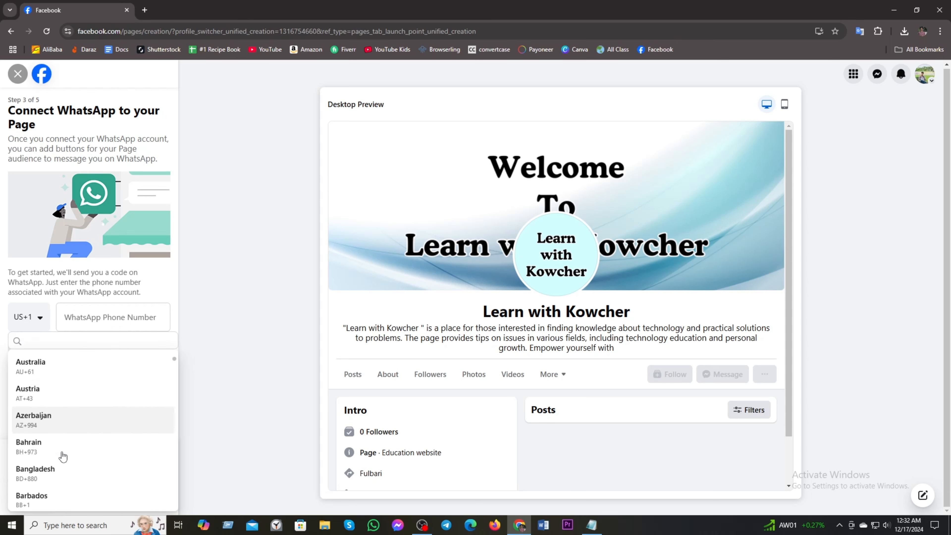
{"action": "left_click", "coordinate": [56, 436]}
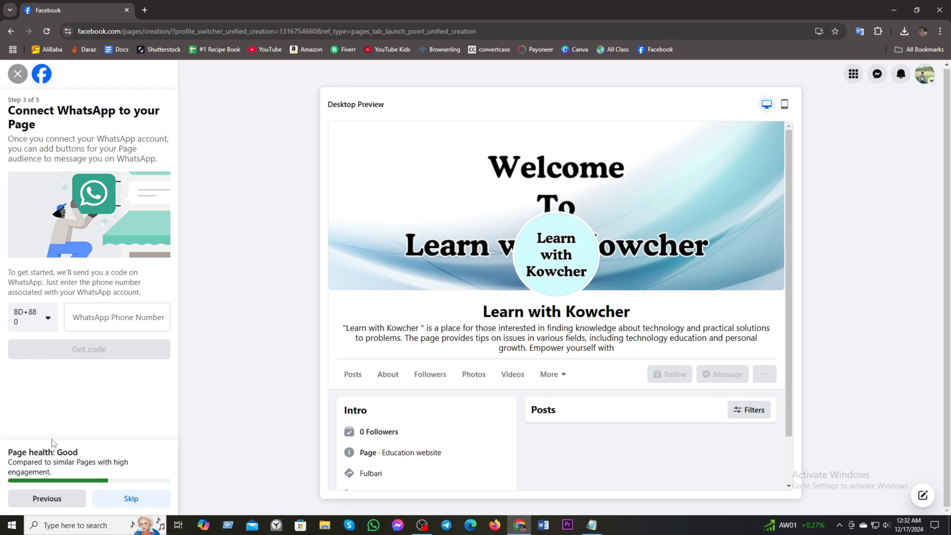
{"action": "left_click", "coordinate": [94, 317]}
{"action": "left_click", "coordinate": [147, 343]}
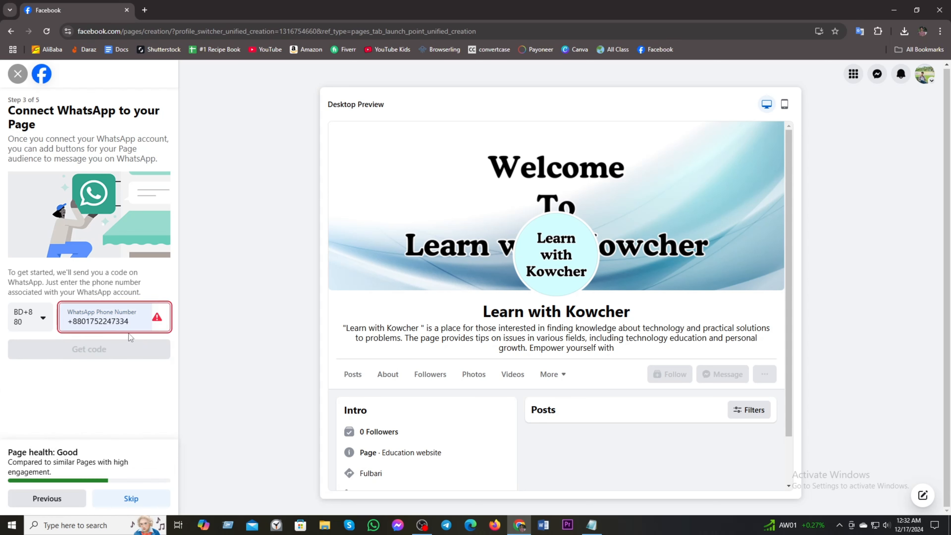
{"action": "left_click", "coordinate": [86, 321]}
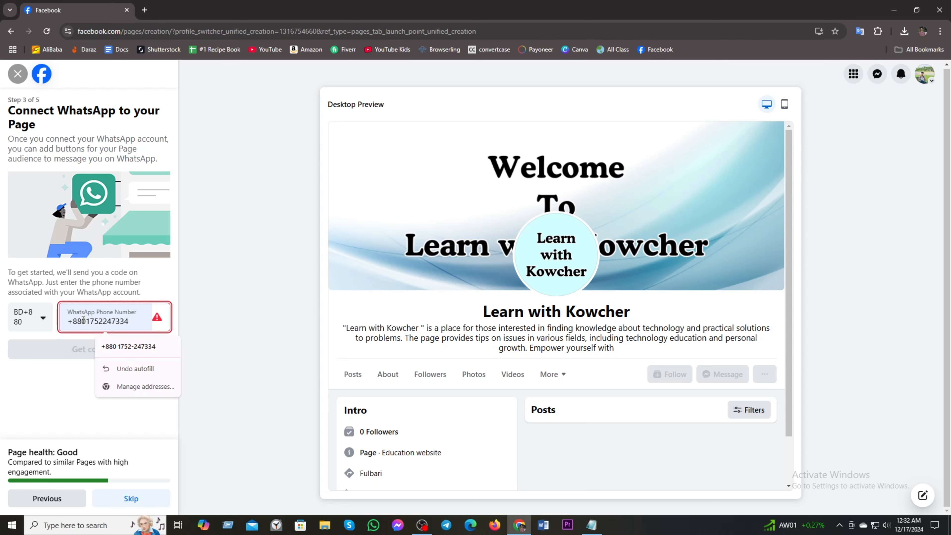
{"action": "left_click", "coordinate": [84, 320]}
{"action": "key", "text": "BackSpace"}
{"action": "key", "text": "BackSpace"}
{"action": "key", "text": "BackSpace"}
{"action": "key", "text": "BackSpace"}
{"action": "left_click", "coordinate": [107, 319]}
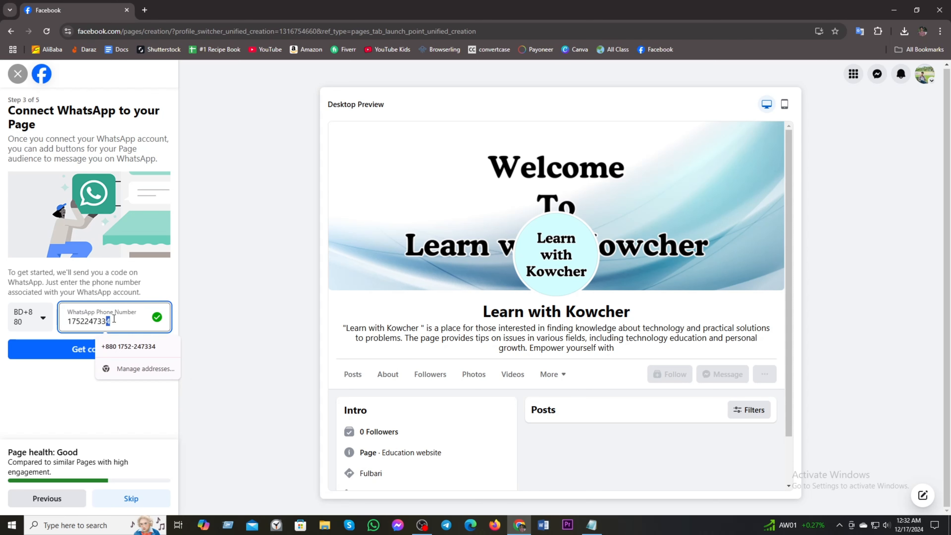
{"action": "left_click", "coordinate": [80, 351]}
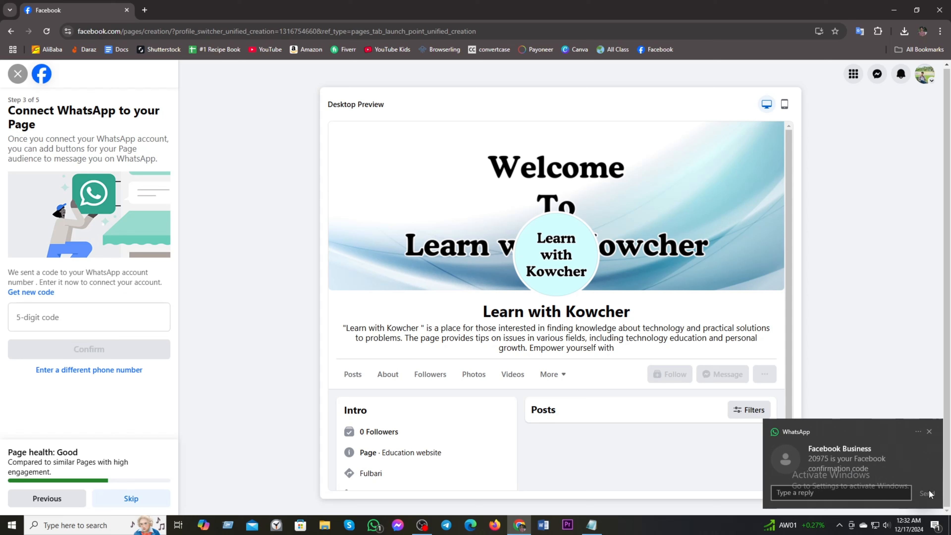
- Enter the 5-digit WhatsApp verification code, confirm it, and dismiss the connected message
{"action": "left_click", "coordinate": [66, 316]}
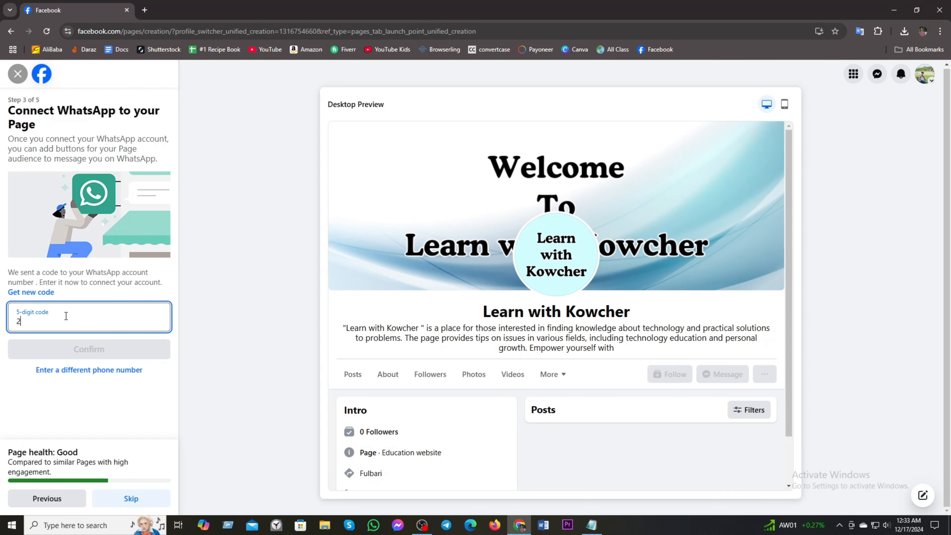
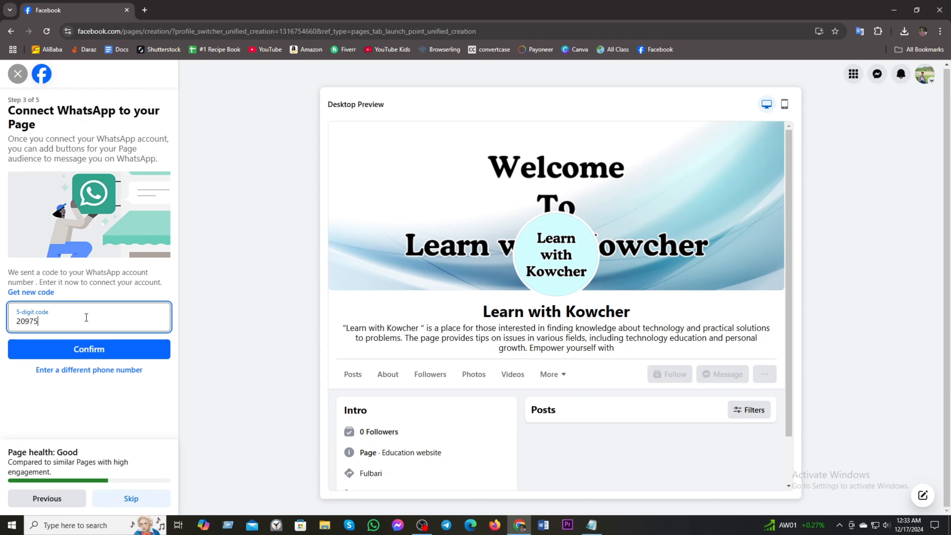
{"action": "left_click", "coordinate": [111, 352]}
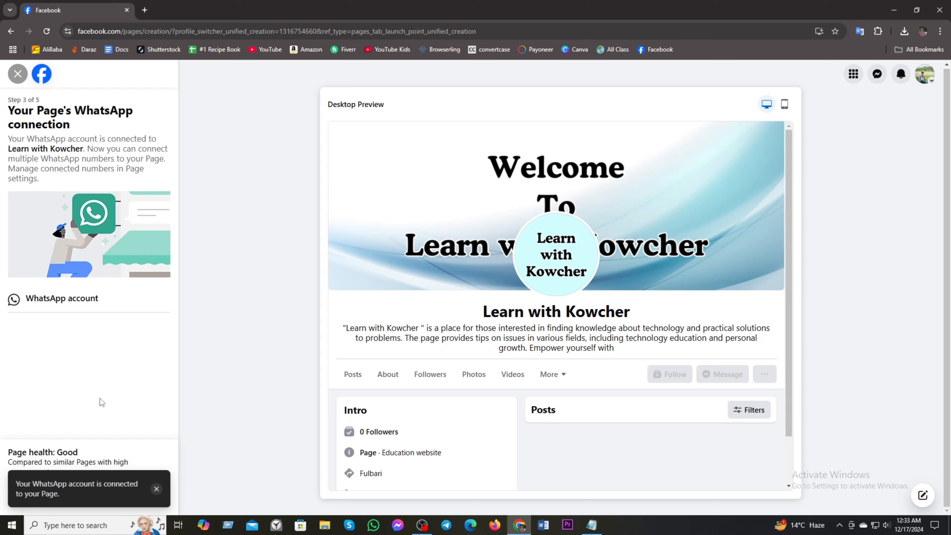
{"action": "left_click", "coordinate": [157, 489]}
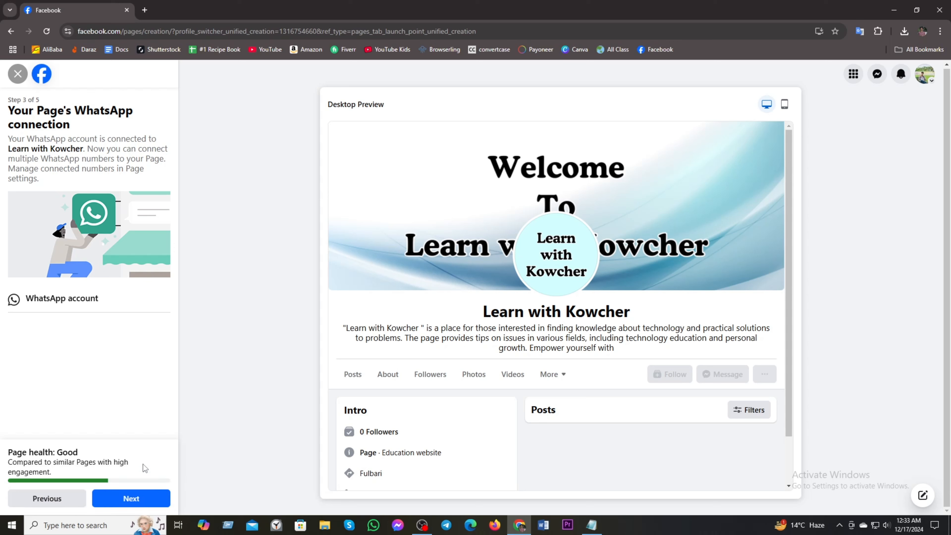
- Skip inviting friends, keep notification settings, and click Done to finish Page setup
{"action": "left_click", "coordinate": [141, 499]}
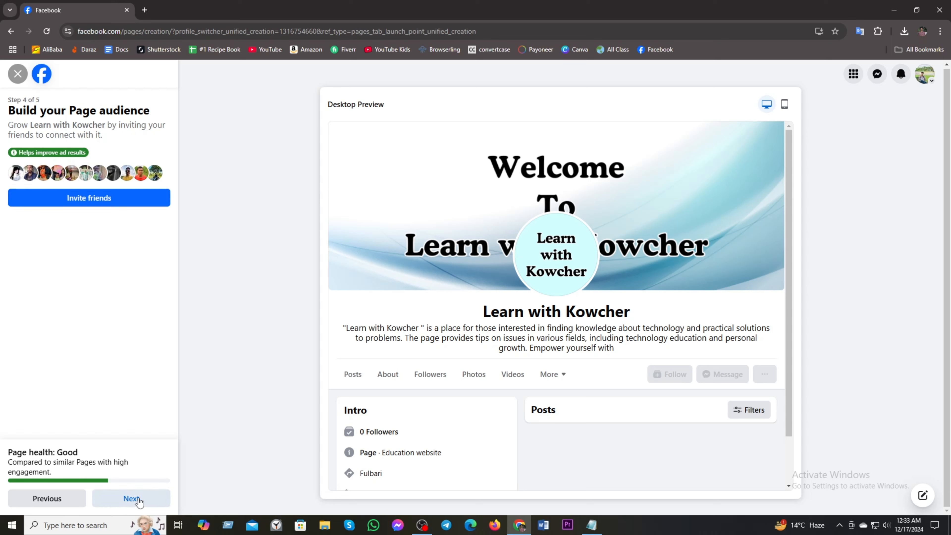
{"action": "left_click", "coordinate": [131, 498]}
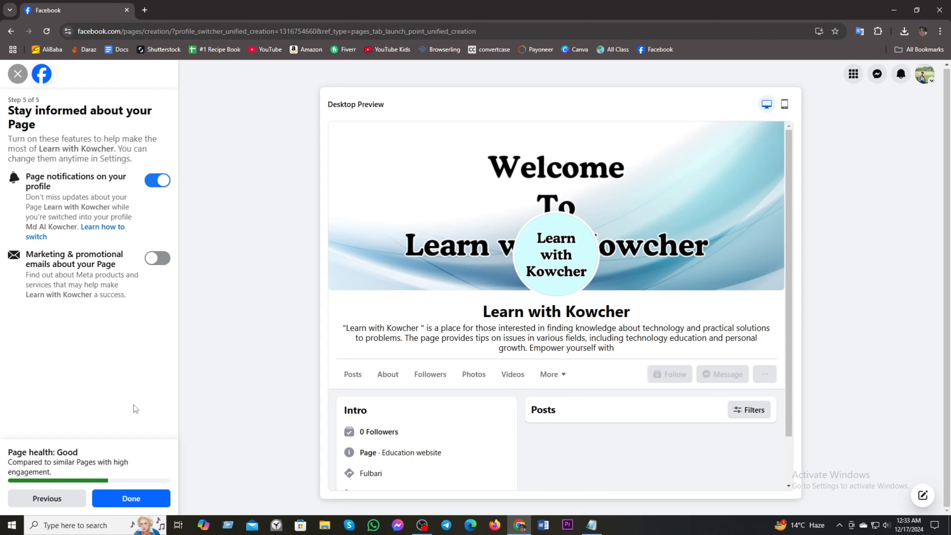
{"action": "left_click", "coordinate": [121, 499]}
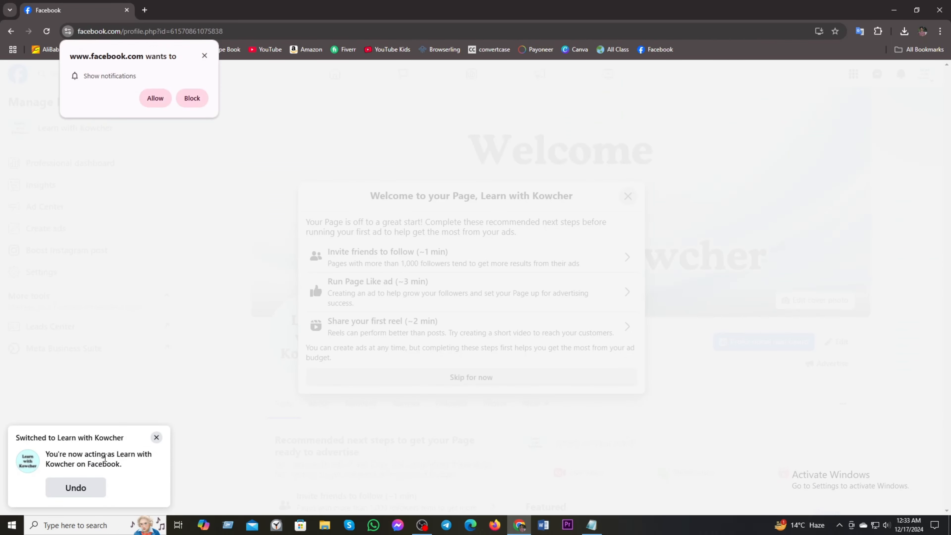
- Dismiss the notifications prompt, switched-profile notice and welcome dialog to view the Page's cover and logo
{"action": "left_click", "coordinate": [204, 55]}
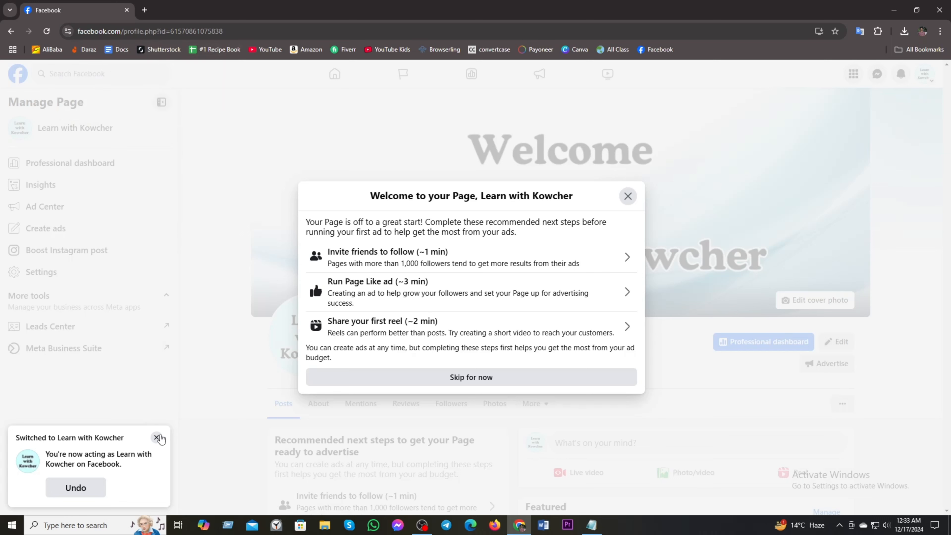
{"action": "left_click", "coordinate": [157, 438]}
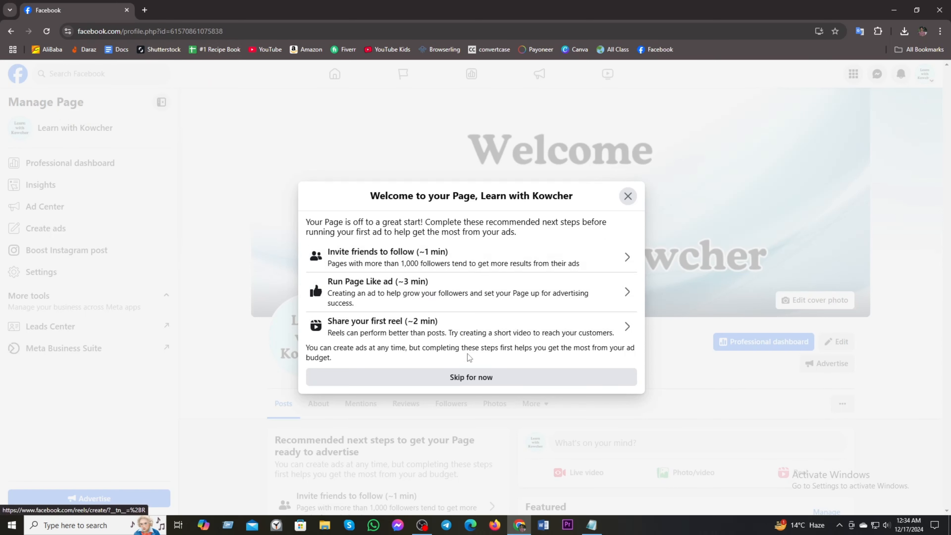
{"action": "left_click", "coordinate": [488, 378]}
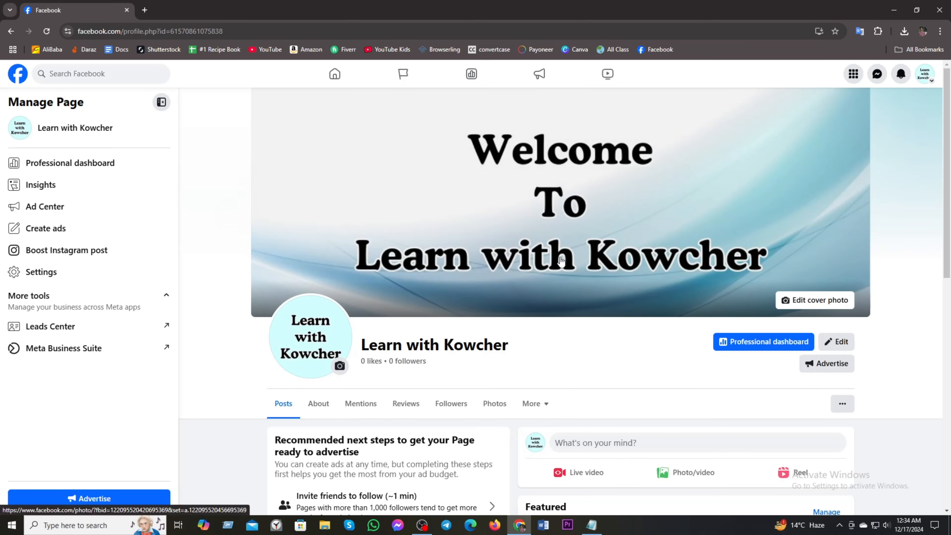
{"action": "scroll", "coordinate": [522, 317], "scroll_direction": "down", "scroll_amount": 4}
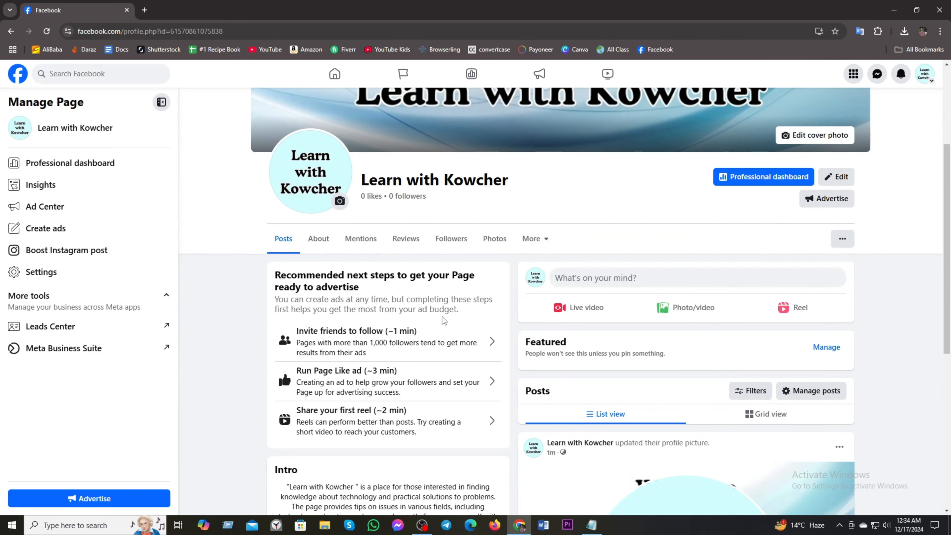